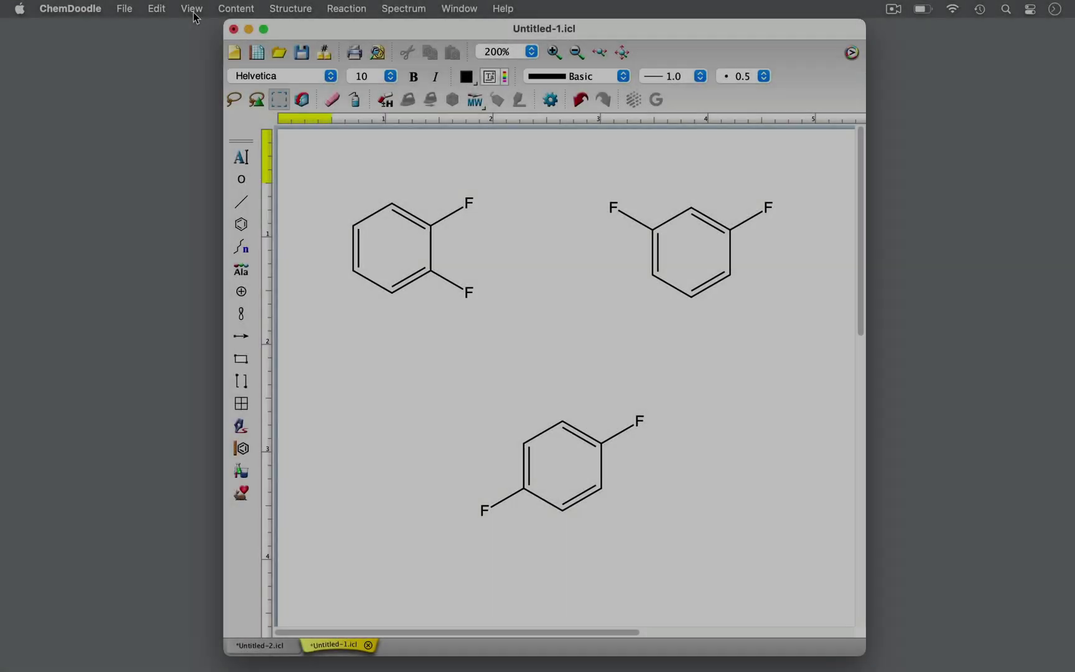
Step: Number the ring atoms with IUPAC locants
click(192, 8)
mouse_move(232, 79)
mouse_move(359, 72)
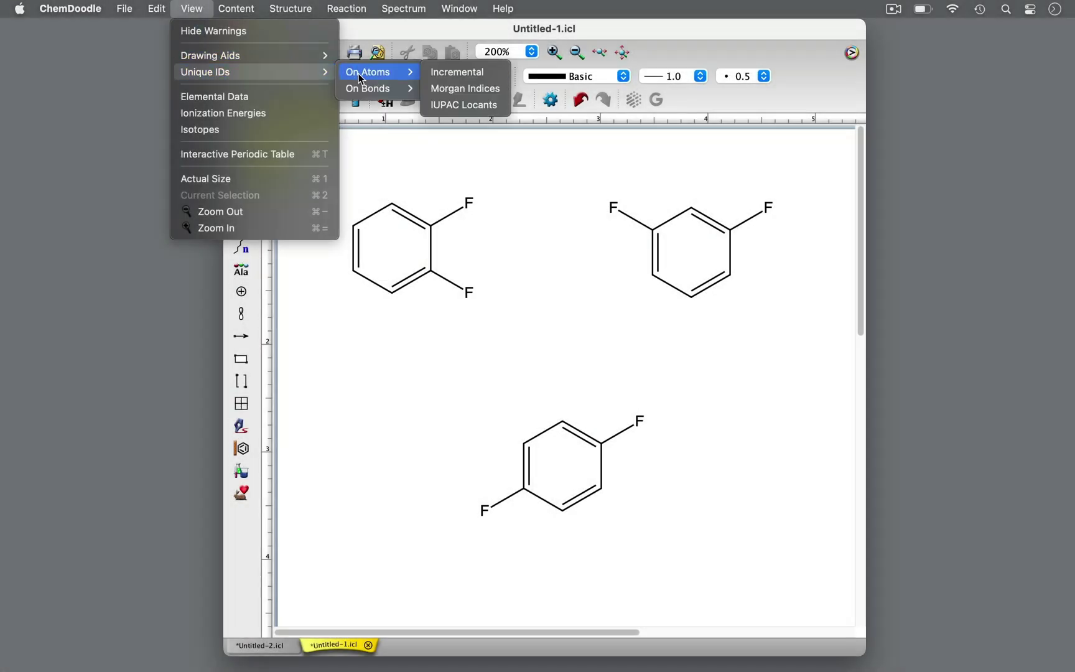
click(476, 103)
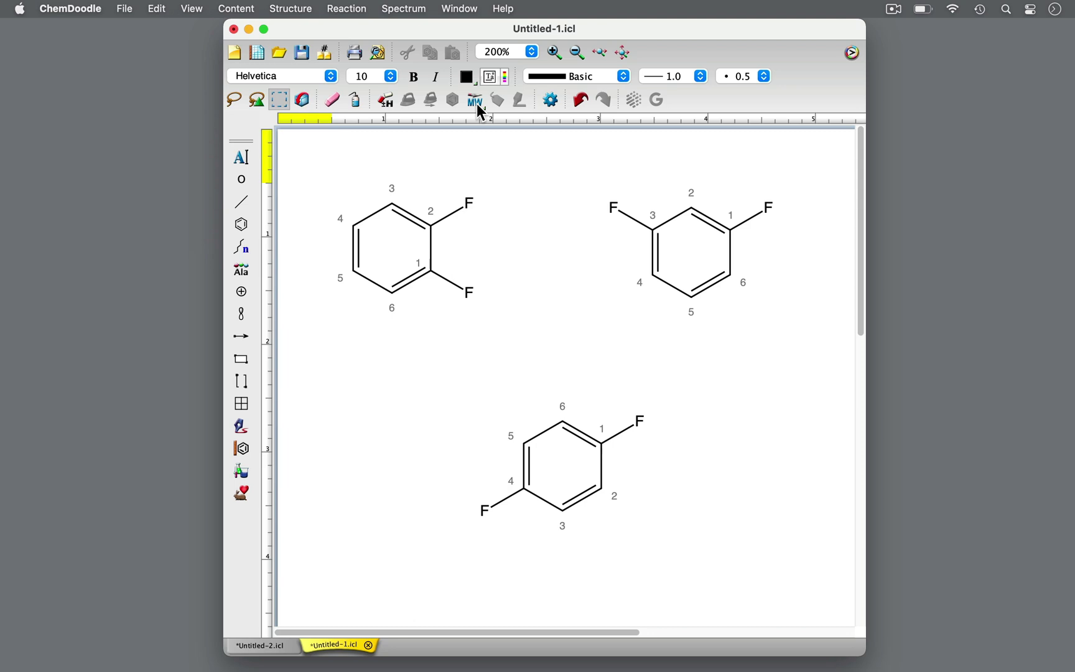
Step: Add IUPAC name labels to all three difluorobenzene rings, then undo them
key(super+a)
click(497, 102)
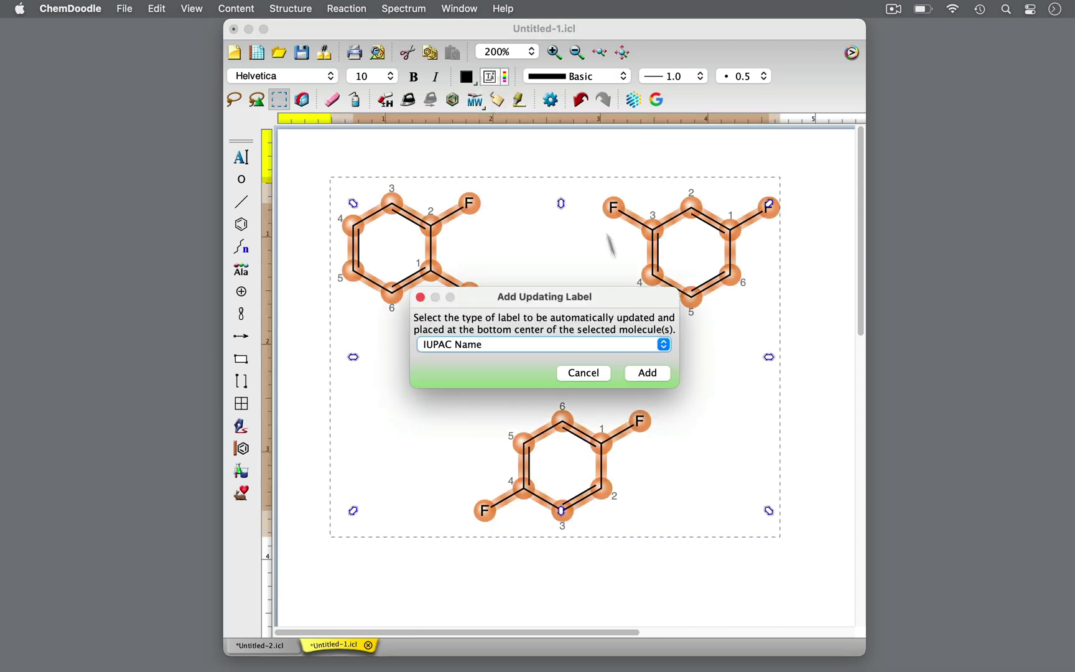
click(647, 375)
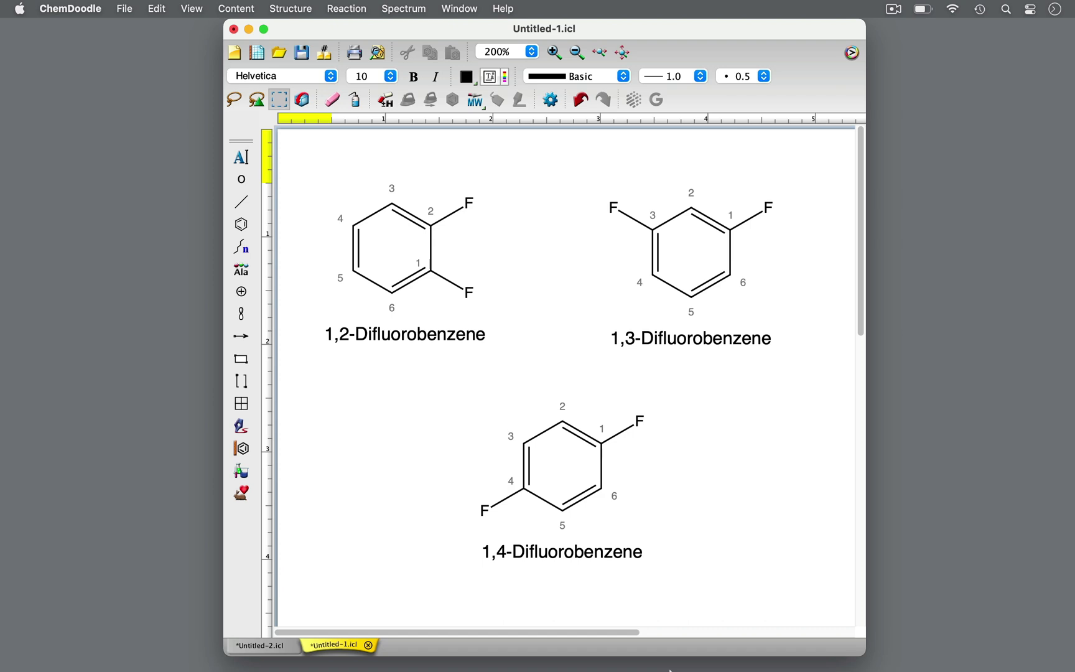
key(super+z)
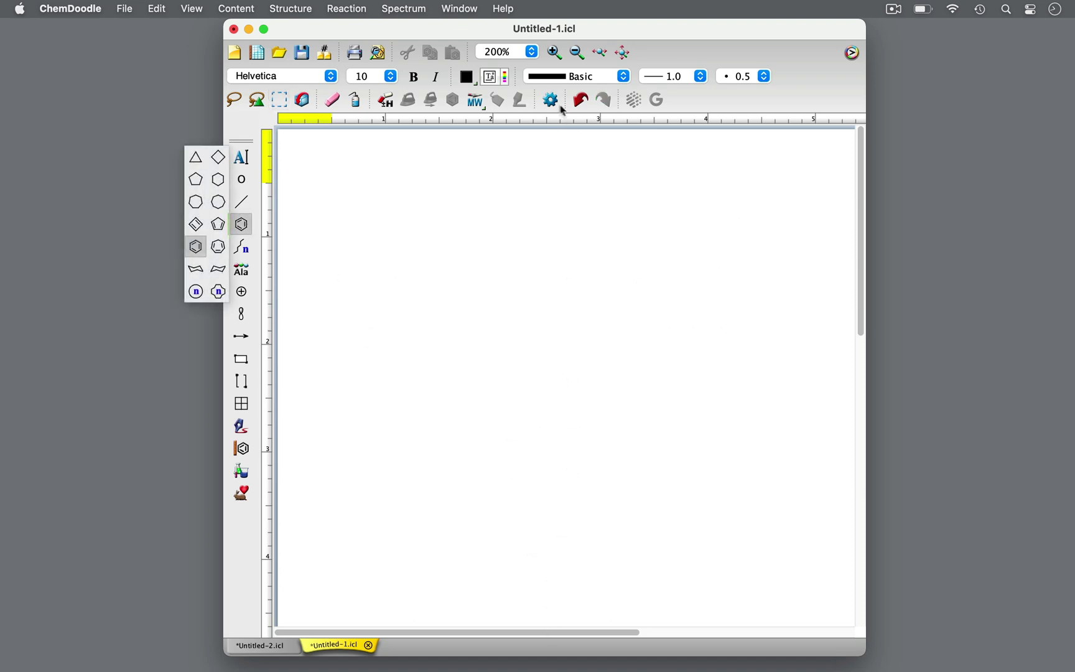
Step: Review the function settings in the program preferences
click(551, 99)
click(657, 168)
click(767, 537)
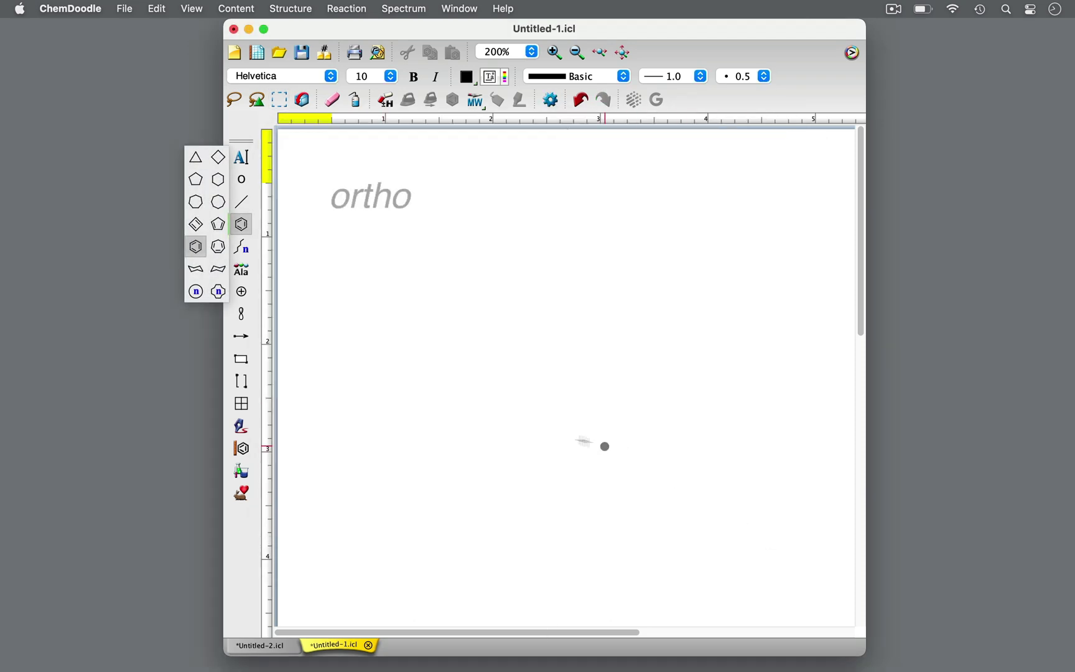
Step: Draw a benzene ring with Cl on two adjacent ring atoms
drag(548, 417, 546, 283)
key(l)
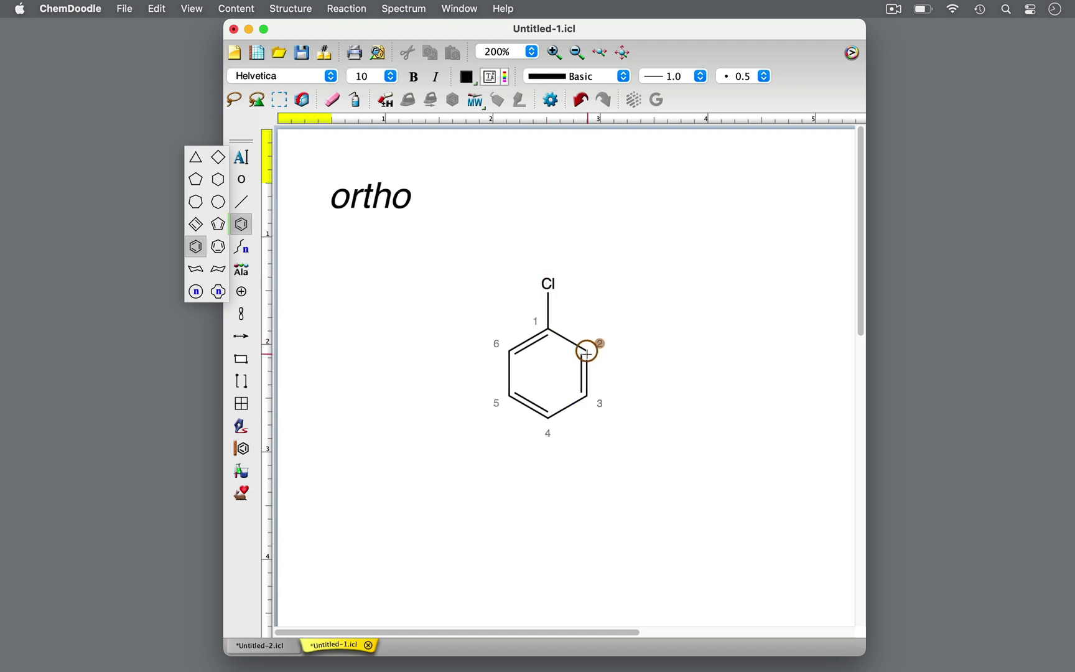
drag(589, 350, 625, 333)
key(l)
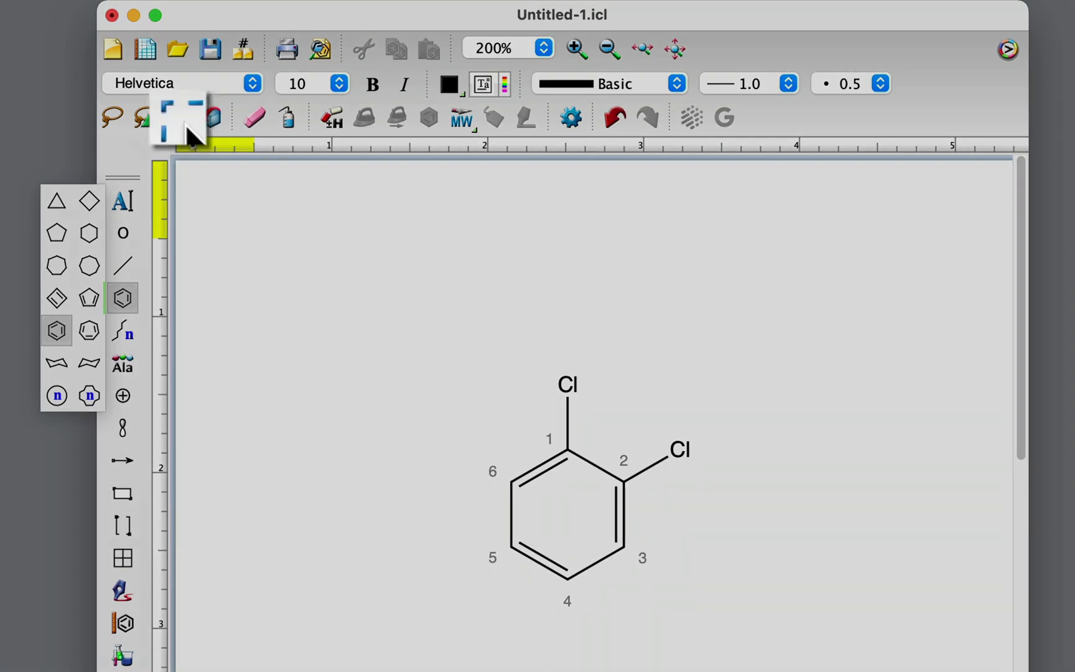
Step: Attach an updating IUPAC name label to the dichlorobenzene molecule
double_click(182, 122)
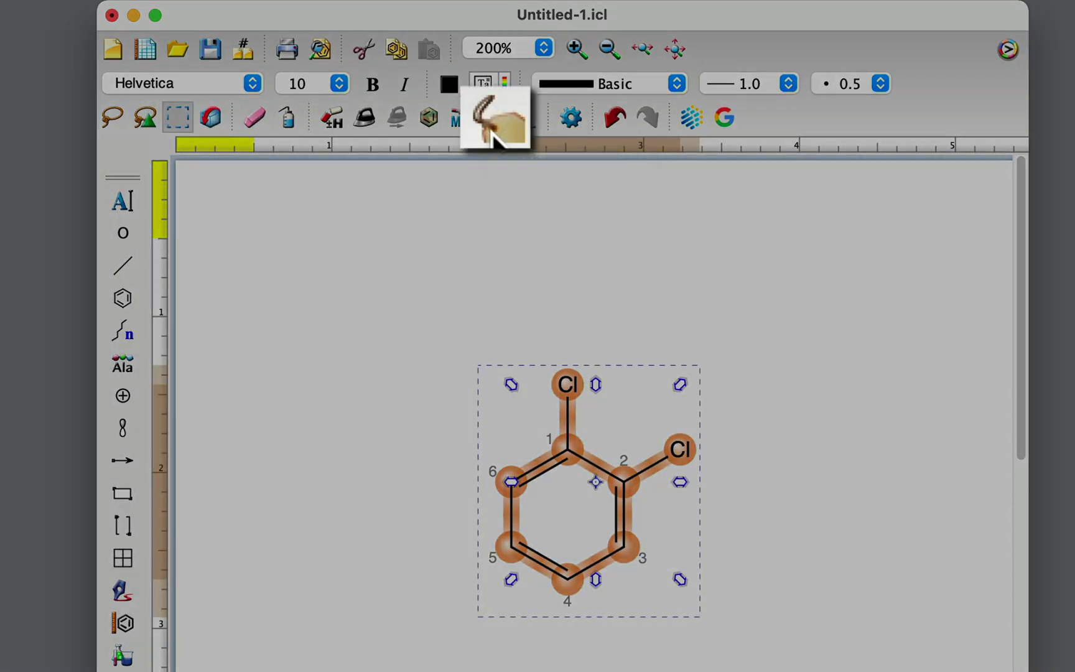
click(495, 128)
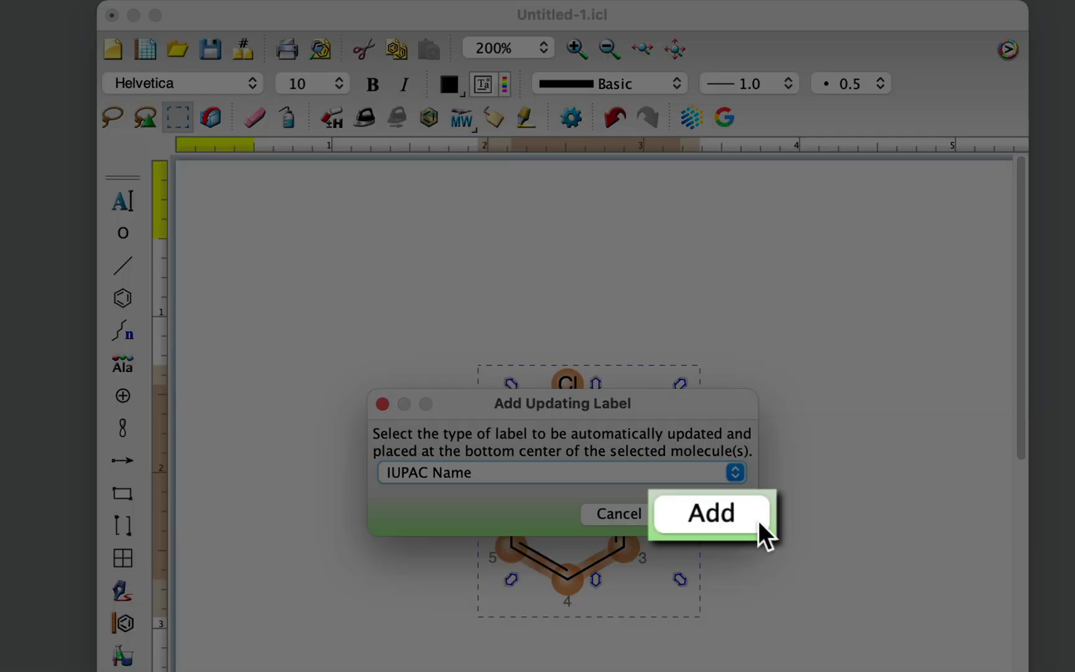
click(737, 517)
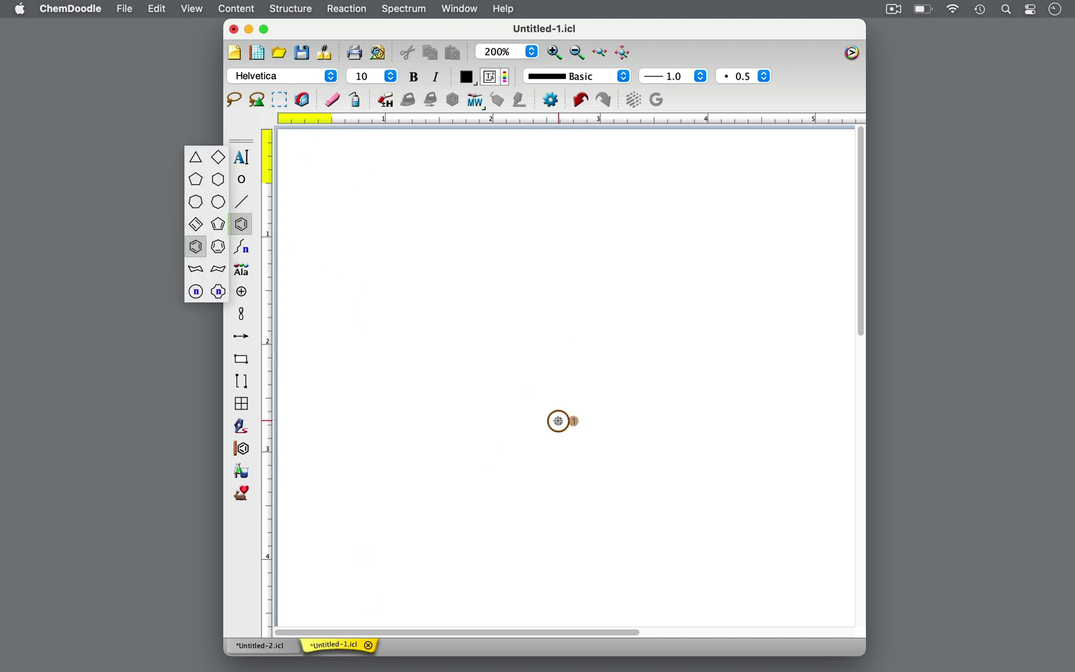
Step: Draw a ring with Br at atoms 1 and 3, labelled m-Dibromobenzene
click(559, 421)
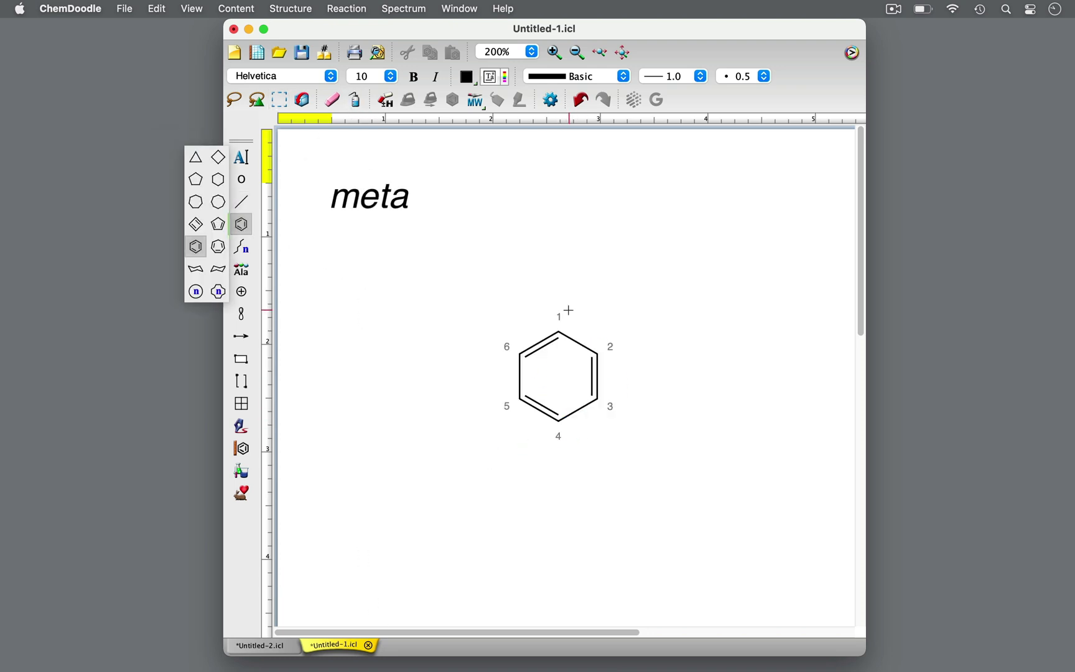
drag(558, 323, 559, 287)
key(b)
drag(599, 403, 636, 423)
key(b)
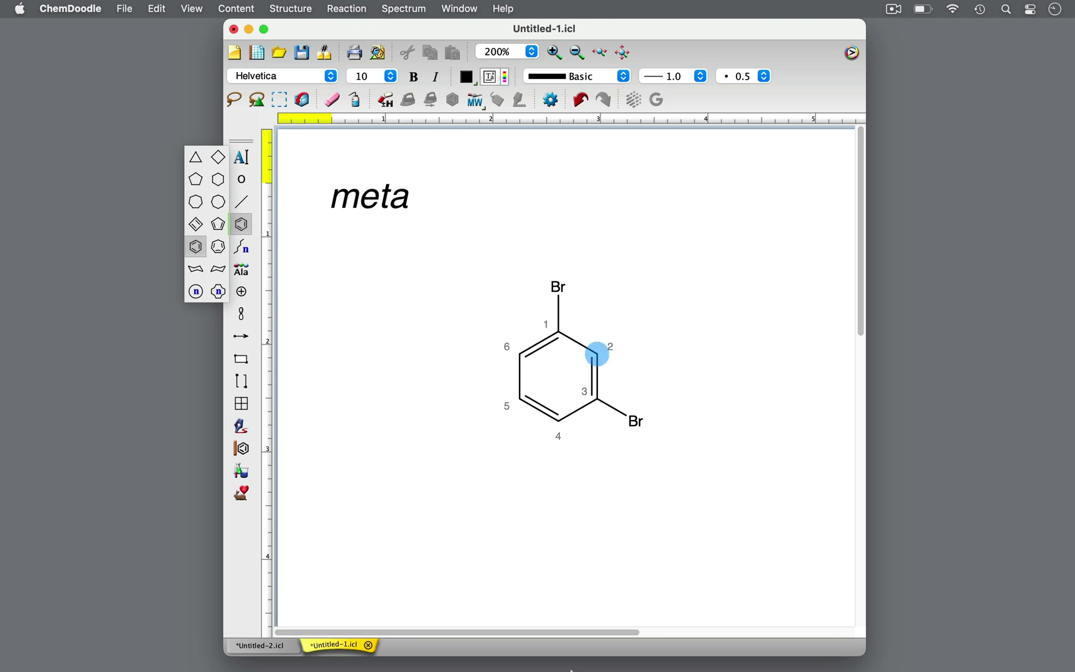
key(super+shift+l)
click(664, 379)
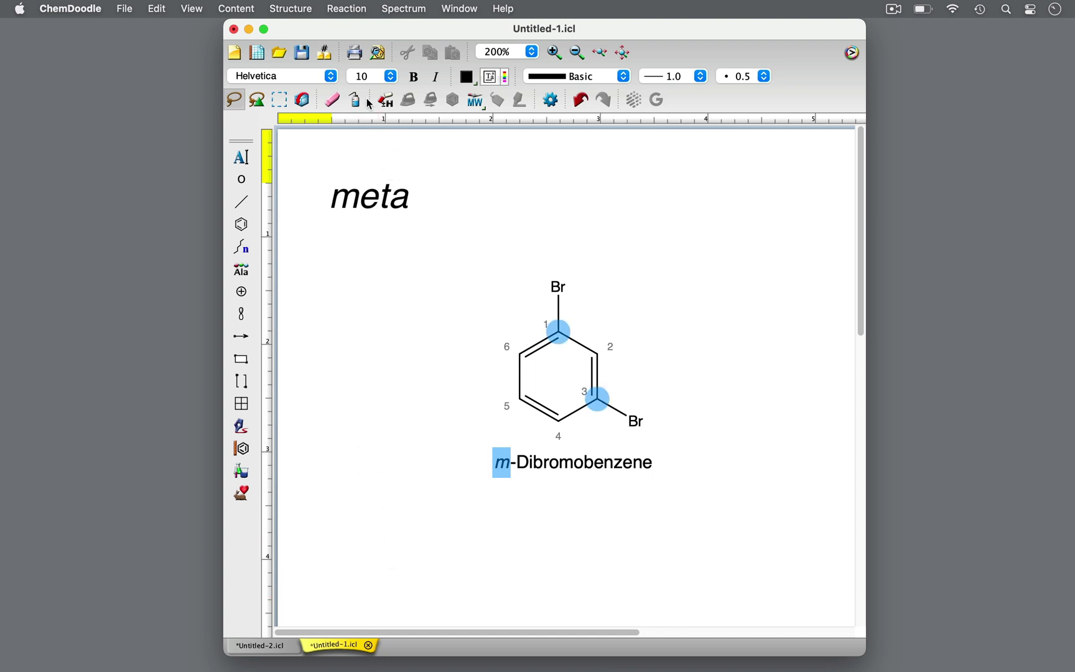
Step: Draw a benzene ring below the para caption with F on its top and bottom atoms
click(242, 201)
click(242, 224)
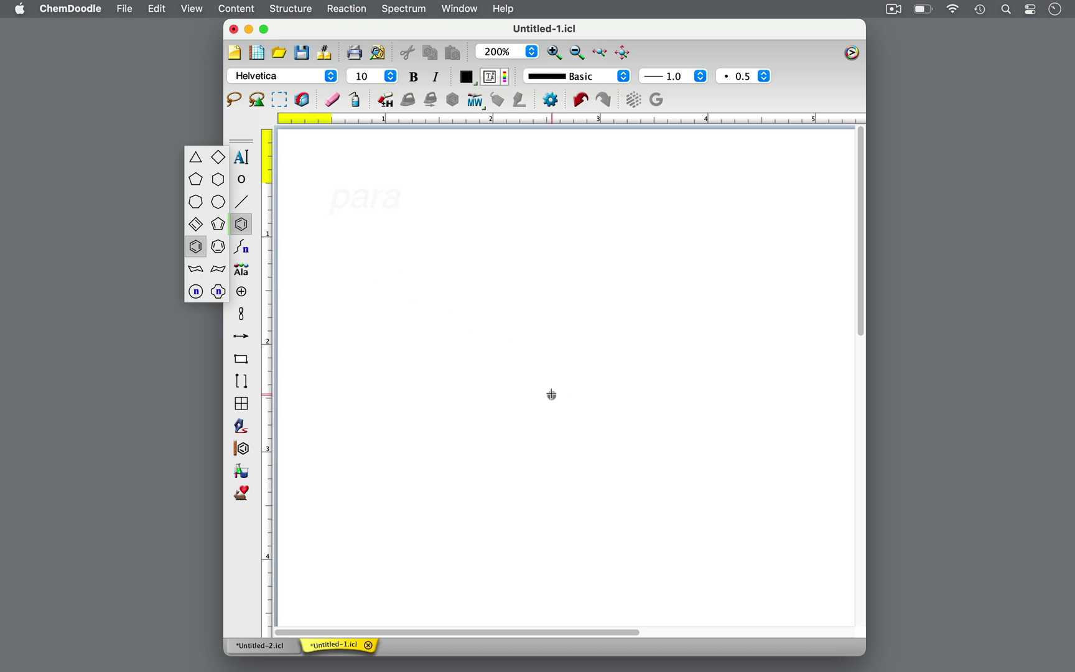
drag(550, 392, 554, 260)
key(f)
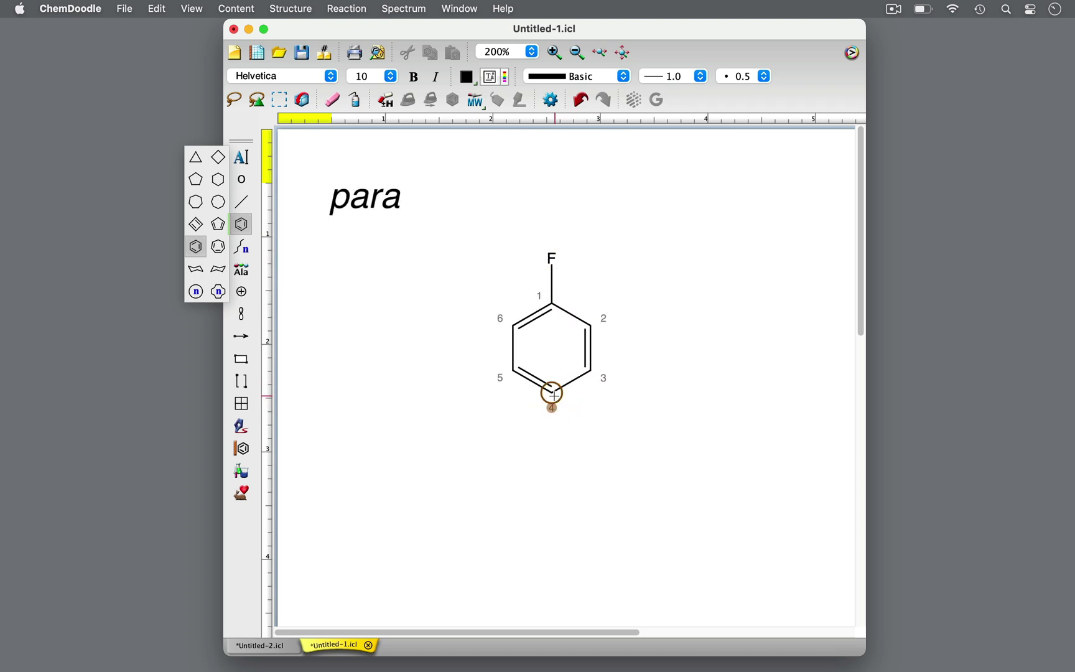
drag(552, 391, 555, 441)
key(f)
Step: Add the updating IUPAC name label p-Difluorobenzene to the molecule
key(super+a)
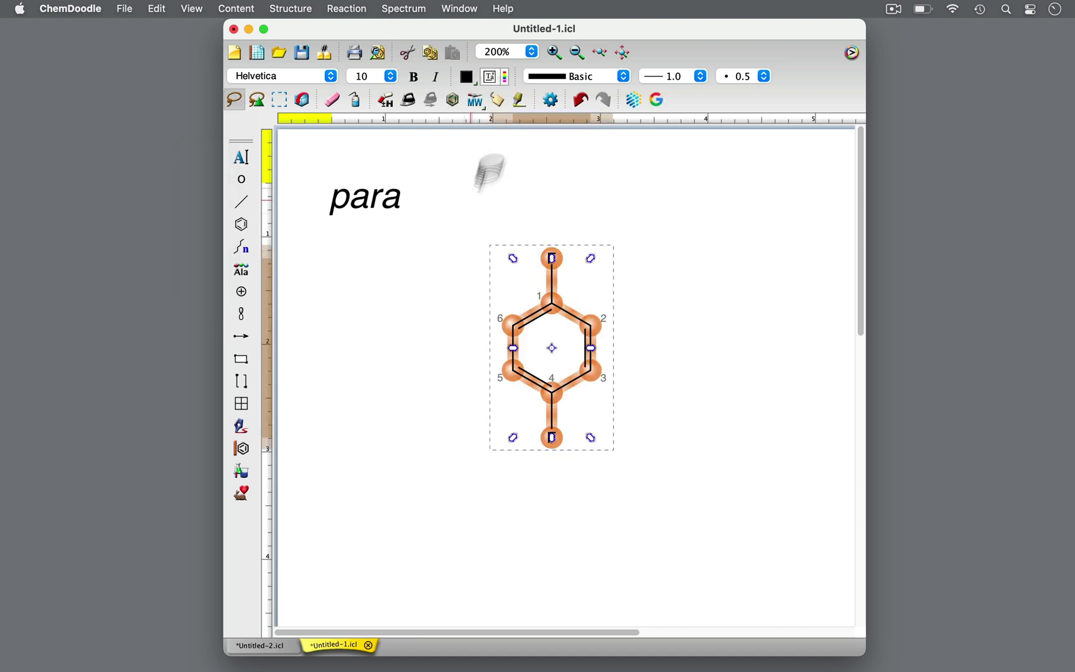
click(497, 101)
click(650, 374)
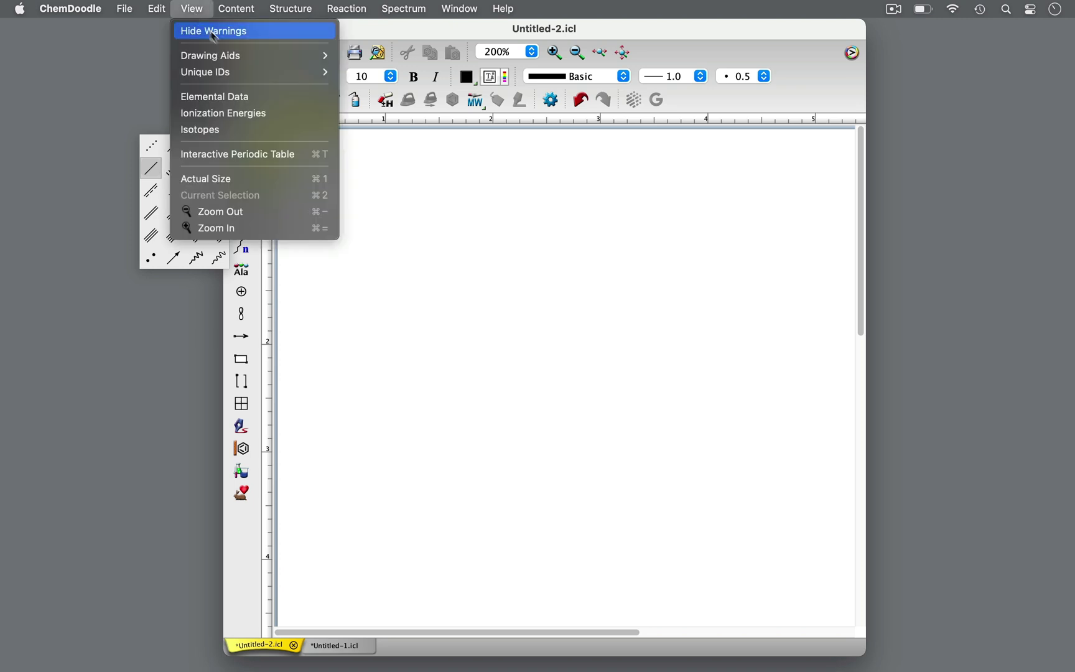
Step: Turn on IUPAC locants and place a benzene ring with a bond up from its top atom
mouse_move(247, 71)
mouse_move(378, 72)
click(471, 106)
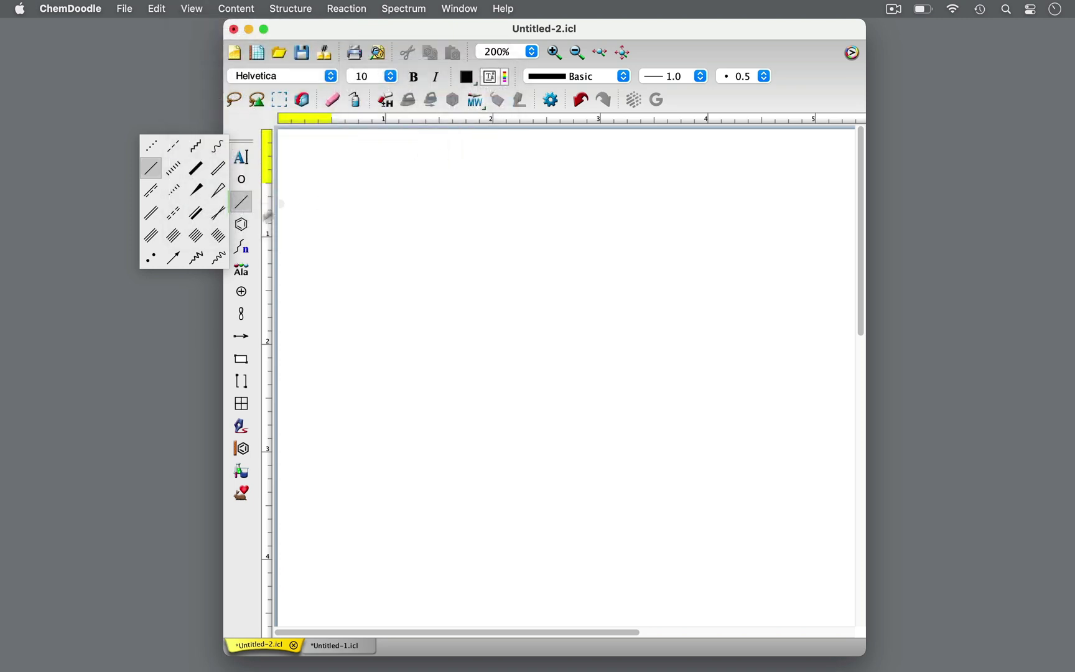
click(242, 224)
click(547, 217)
drag(546, 217, 547, 174)
Step: Label the top bond's end X
click(241, 157)
click(546, 175)
text(X)
click(401, 146)
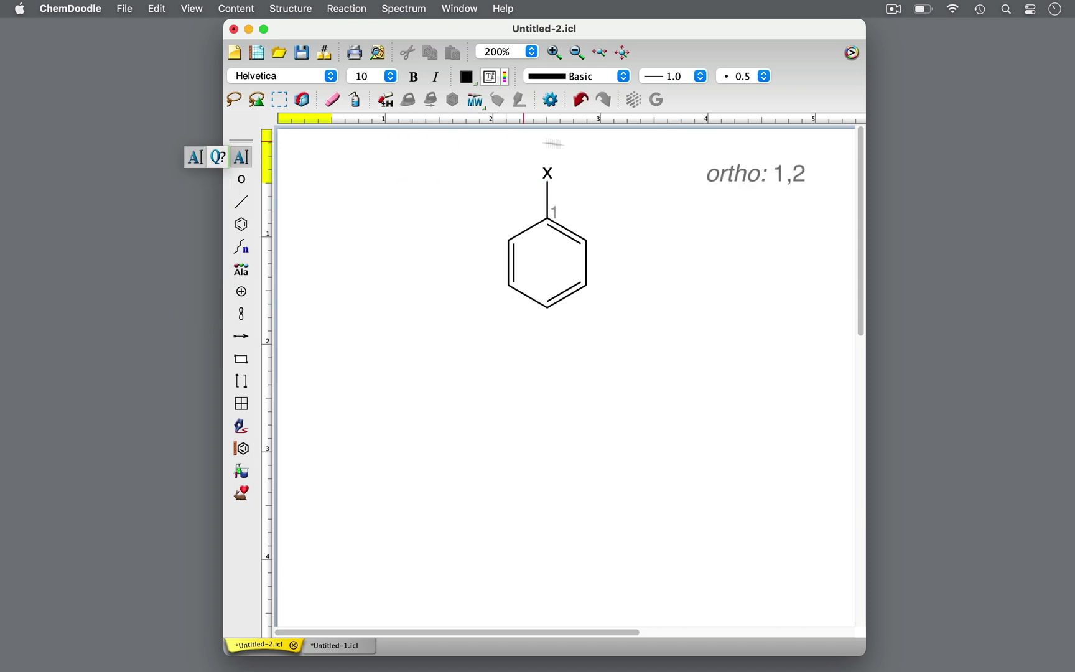
Step: Add bonds at both ortho atoms labelled with italic o
click(586, 239)
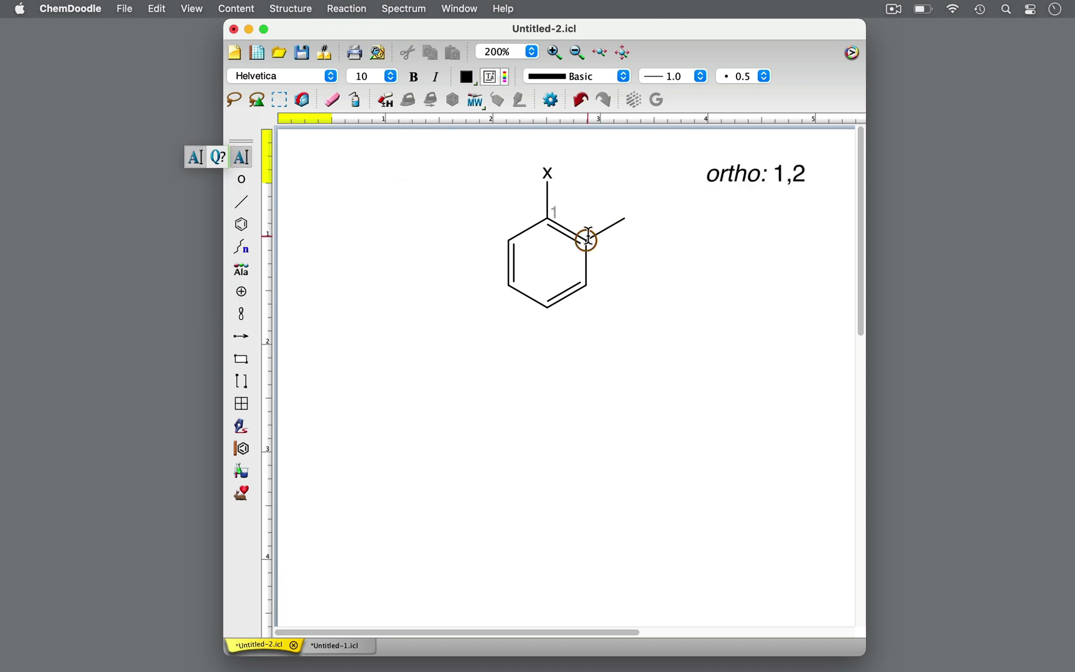
click(625, 222)
key(super+i)
text(o)
click(509, 239)
click(470, 219)
text(o)
click(328, 190)
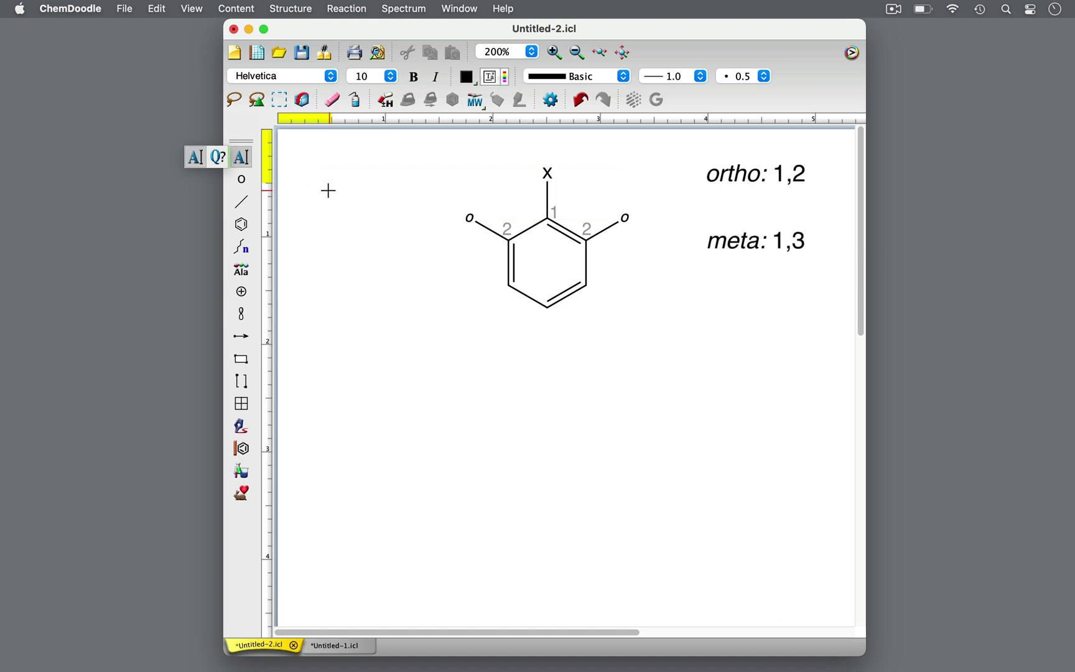
Step: Add bonds at both meta atoms labelled with italic m
click(586, 287)
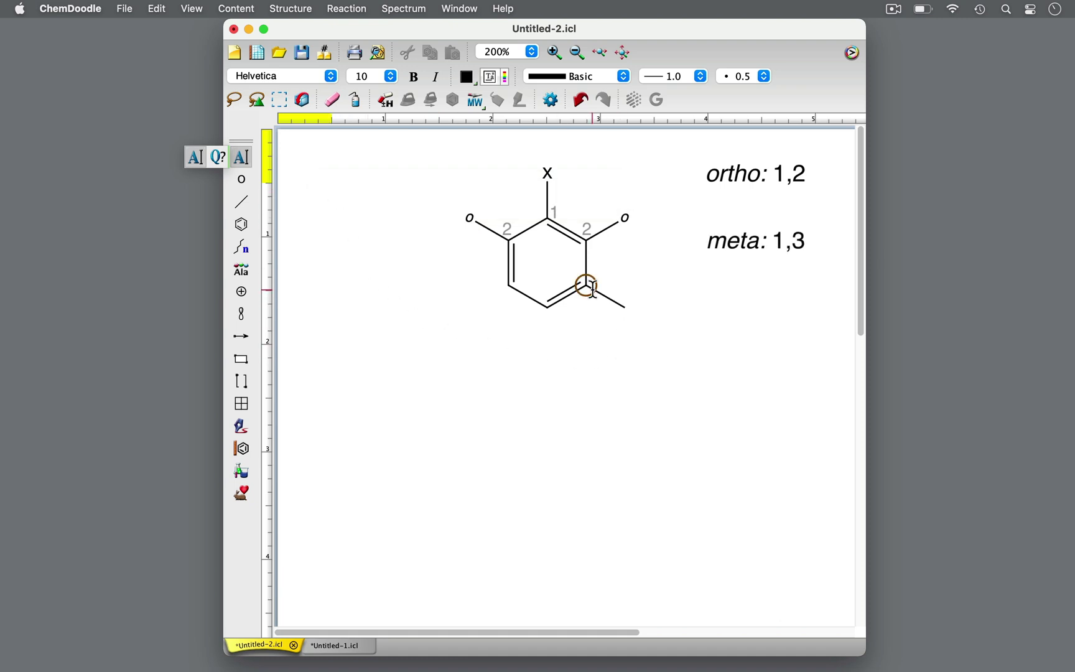
click(622, 306)
text(m)
click(475, 288)
click(507, 286)
click(471, 307)
text(m)
click(324, 283)
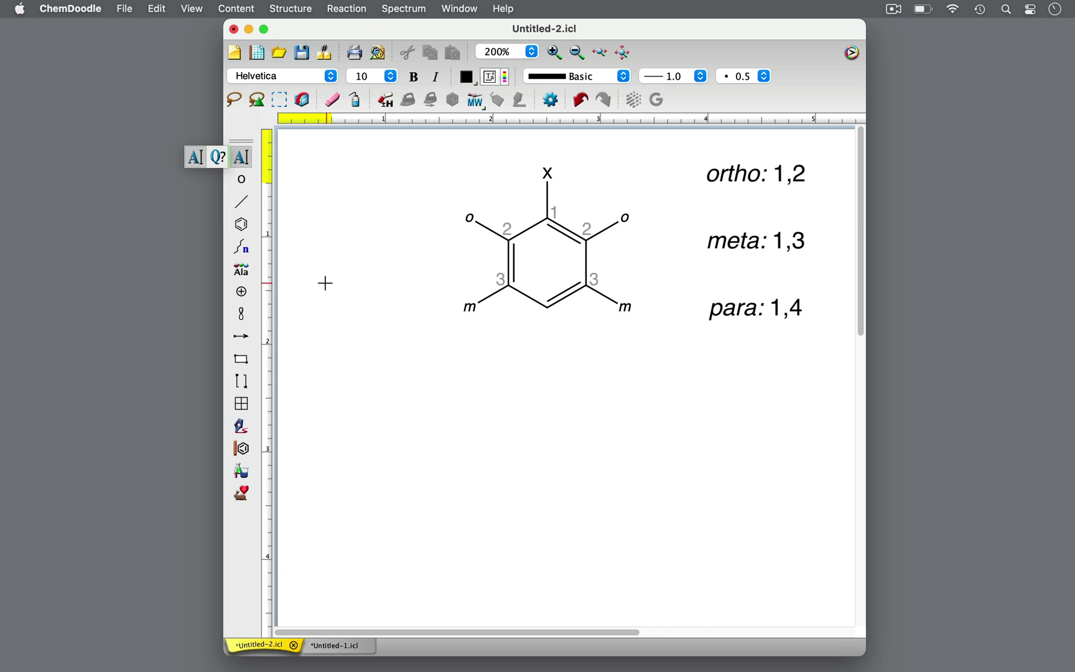
Step: Add a bond down from the bottom atom labelled p
drag(548, 306, 550, 357)
text(p)
key(Return)
Step: Rotate the whole labelled structure so X points right
key(super+a)
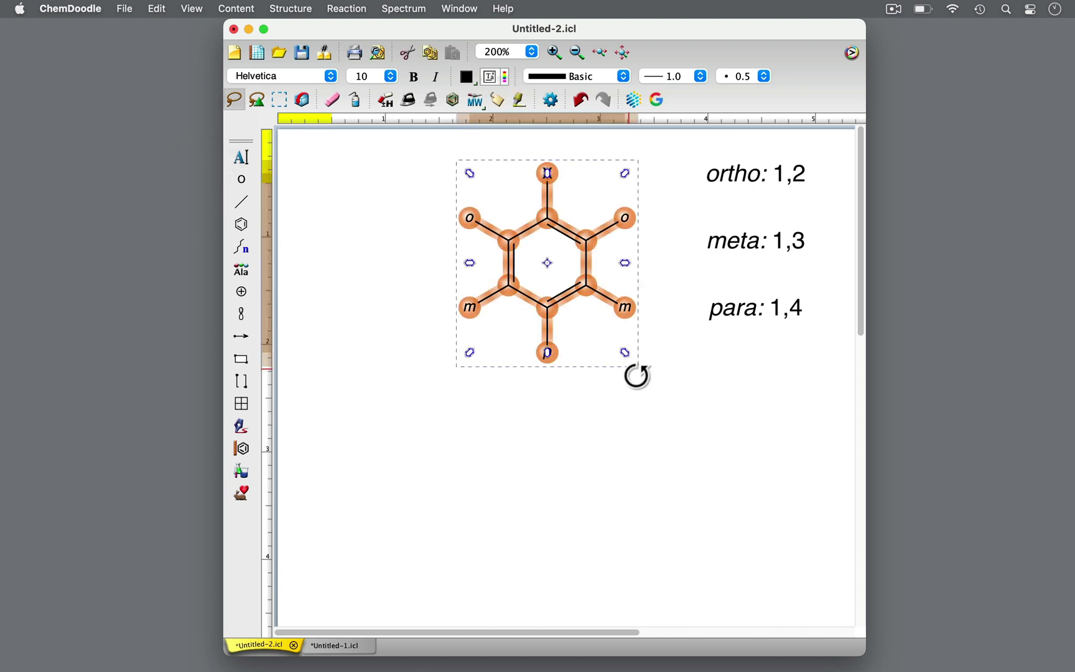
drag(636, 374, 571, 395)
click(600, 439)
key(super+a)
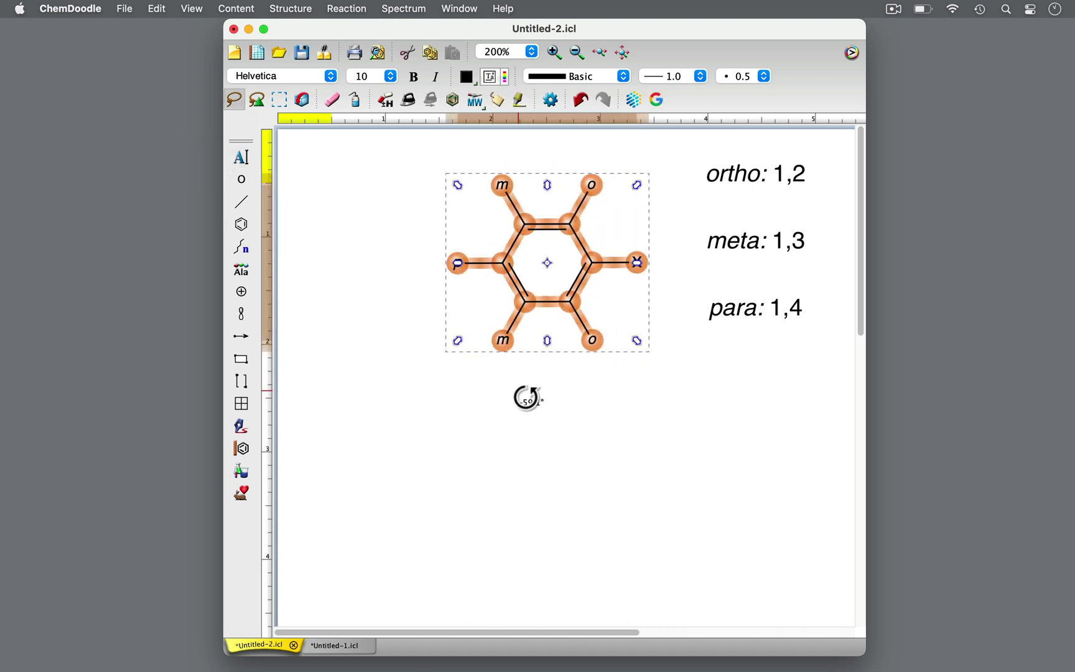
click(526, 396)
click(242, 224)
Step: Place three benzene rings with ortho, meta and para methyl pairs along the bottom
click(374, 453)
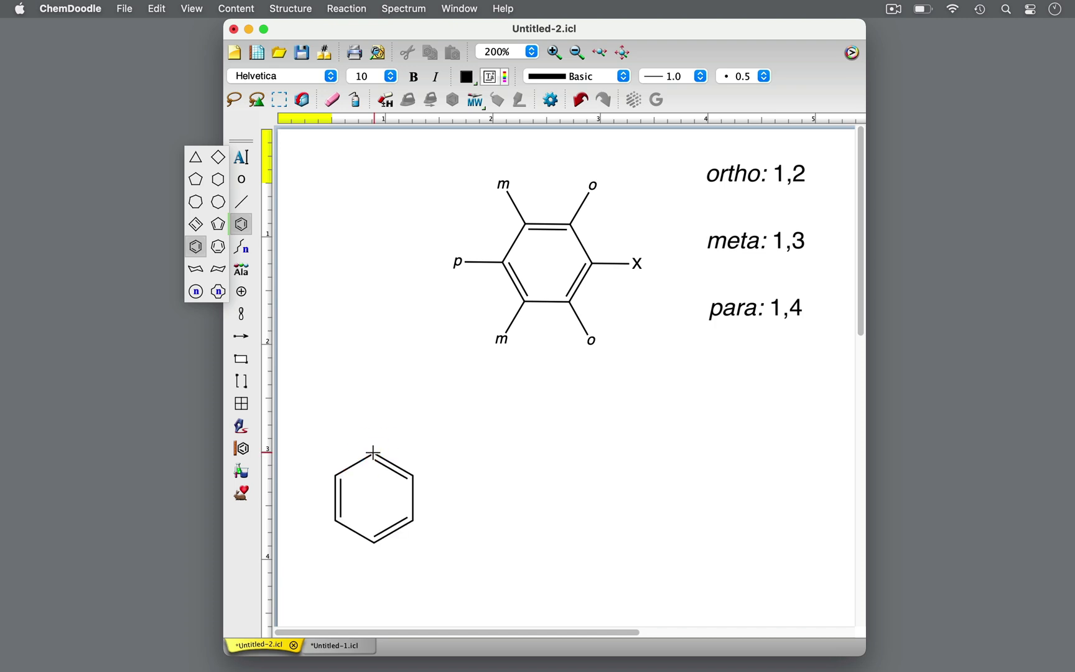
click(336, 476)
click(336, 521)
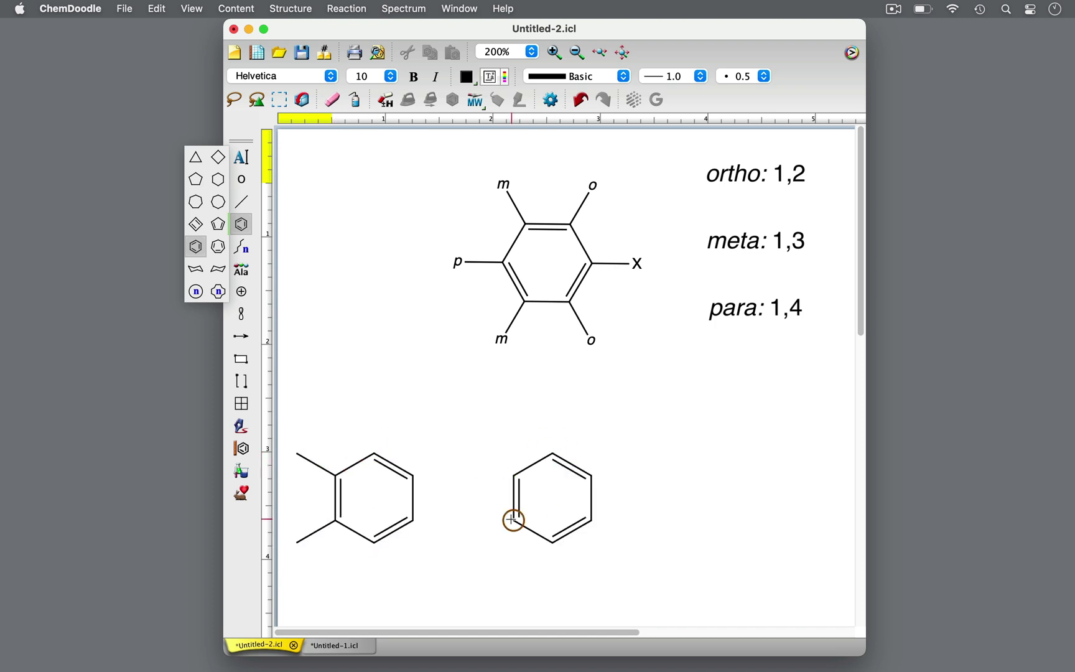
click(591, 520)
click(764, 452)
click(724, 474)
click(804, 518)
Step: Align the three rings by bottom edges and label them o-, m- and p-Xylene
key(space)
drag(845, 409, 287, 587)
right_click(441, 505)
mouse_move(442, 505)
click(647, 582)
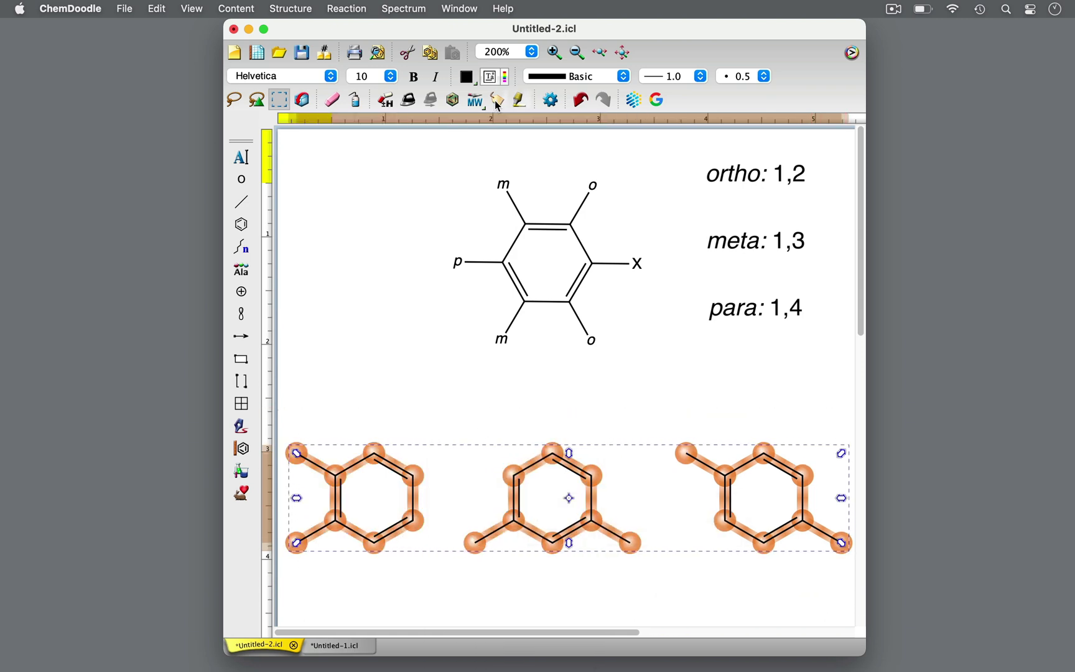
click(520, 99)
click(648, 373)
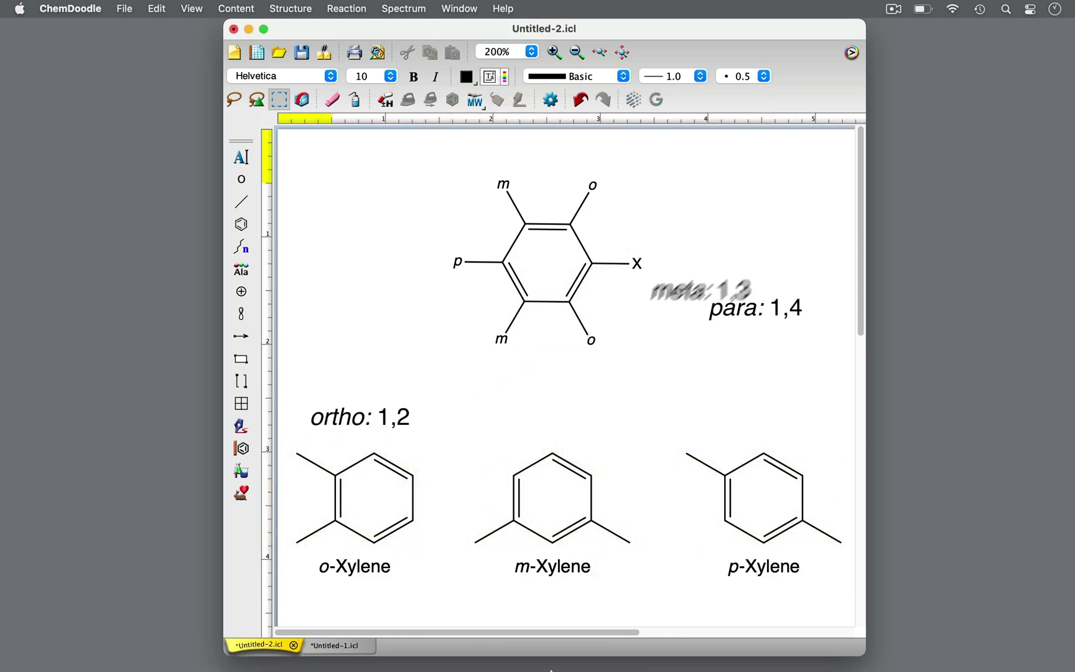